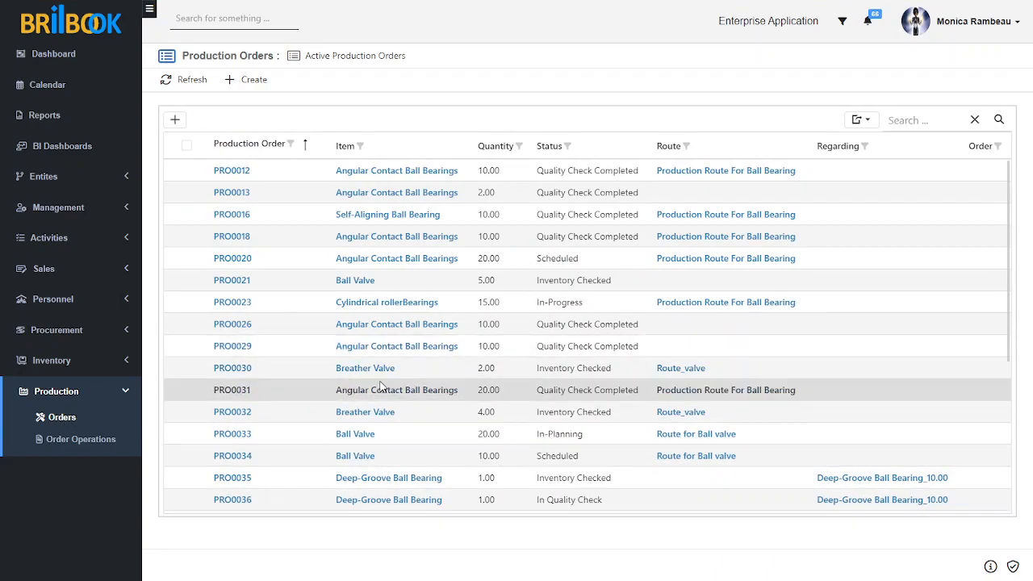
Create a new production order and set its item to the activated product Angular Contact Ball Bearings.
{"action": "left_click", "coordinate": [247, 83]}
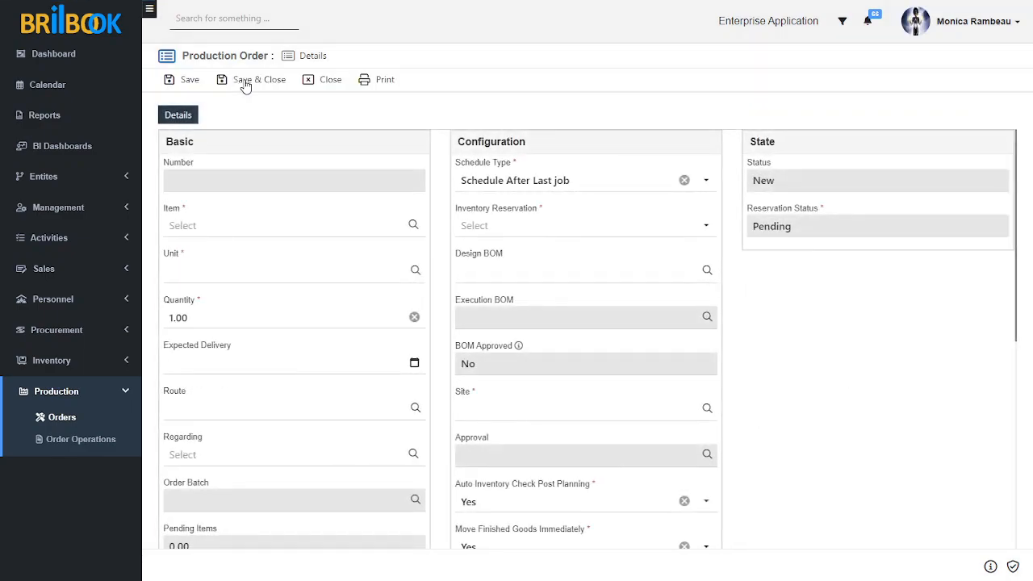
{"action": "left_click", "coordinate": [254, 234]}
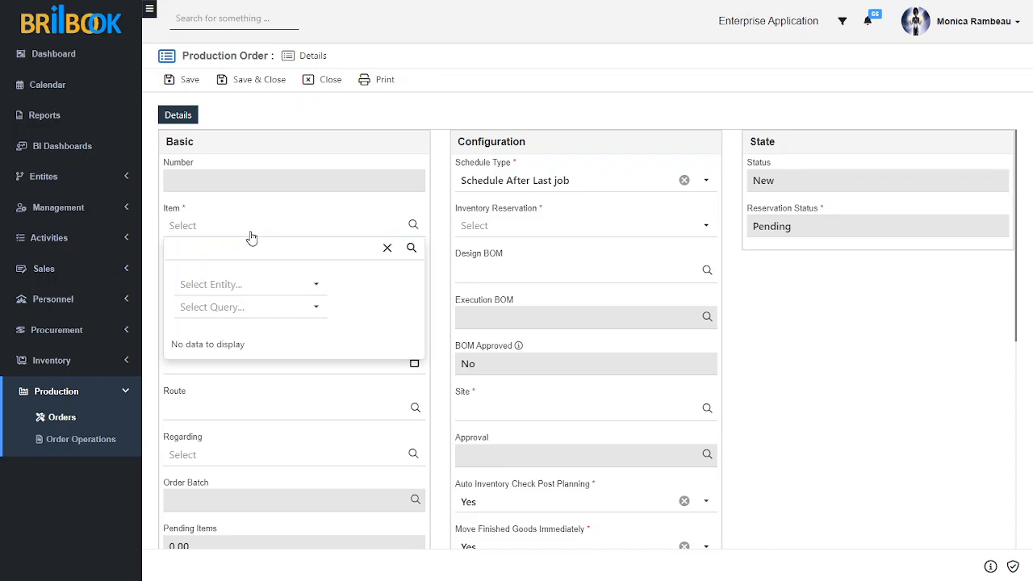
{"action": "left_click", "coordinate": [253, 295]}
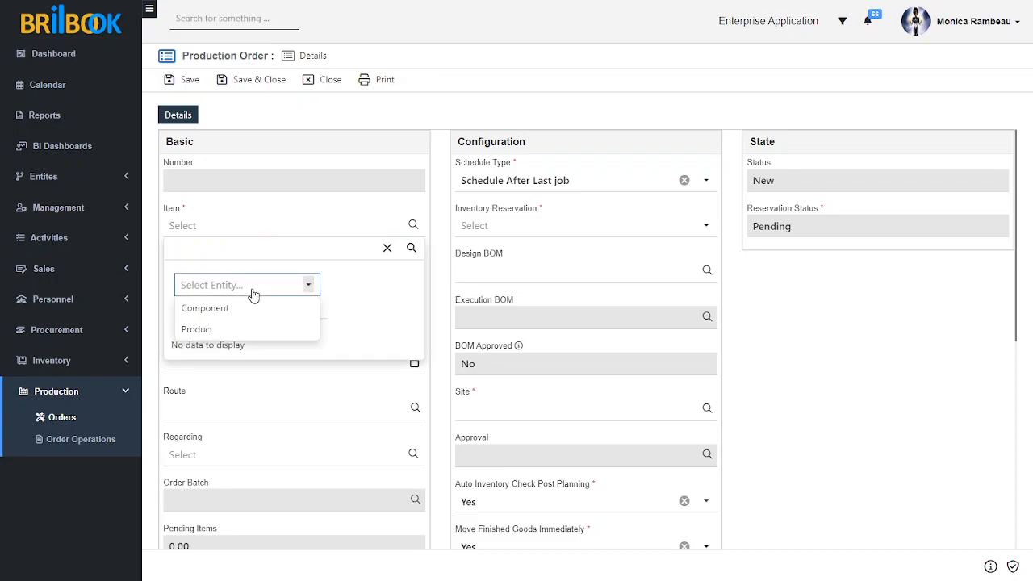
{"action": "left_click", "coordinate": [226, 330]}
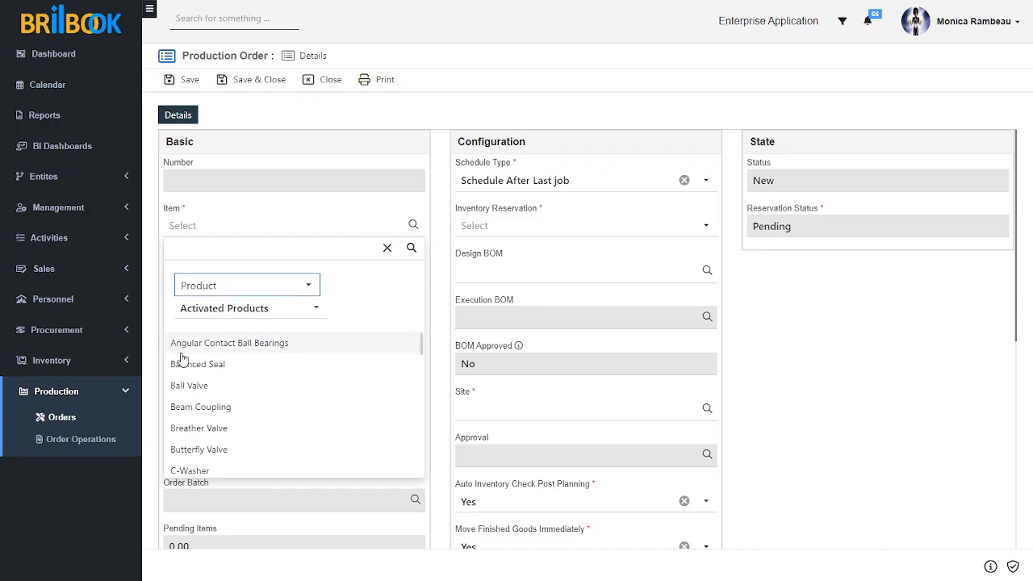
{"action": "left_click", "coordinate": [215, 352]}
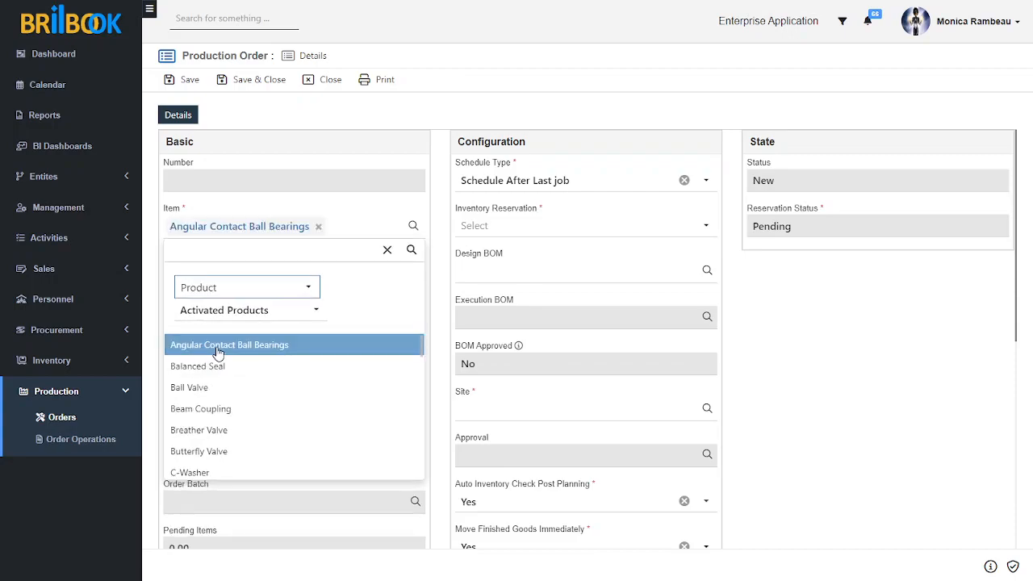
{"action": "left_click", "coordinate": [780, 361]}
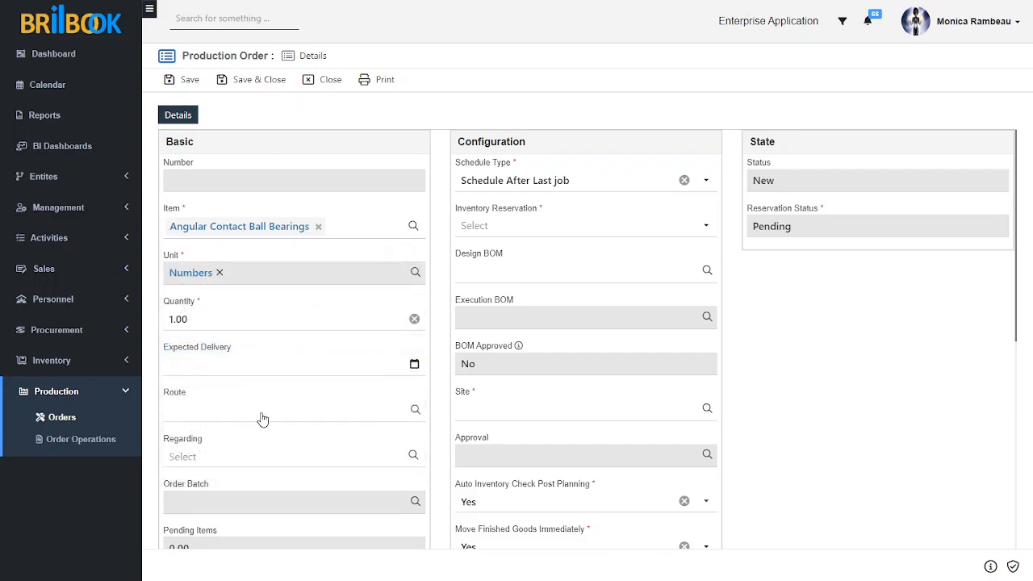
Set the order's route to Production Route For Ball Bearing and its inventory reservation to On Scheduling.
{"action": "left_click", "coordinate": [260, 413]}
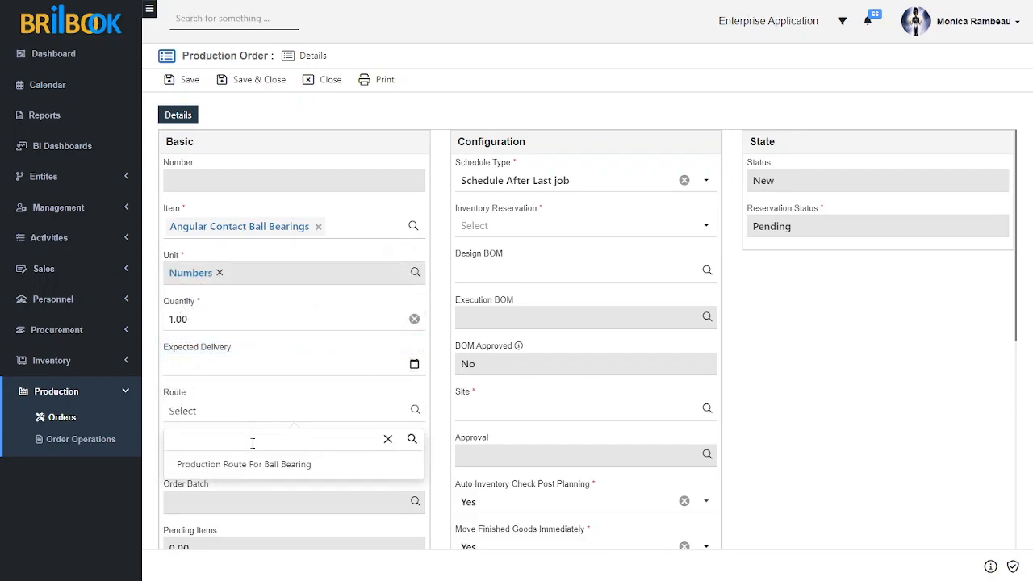
{"action": "left_click", "coordinate": [256, 464]}
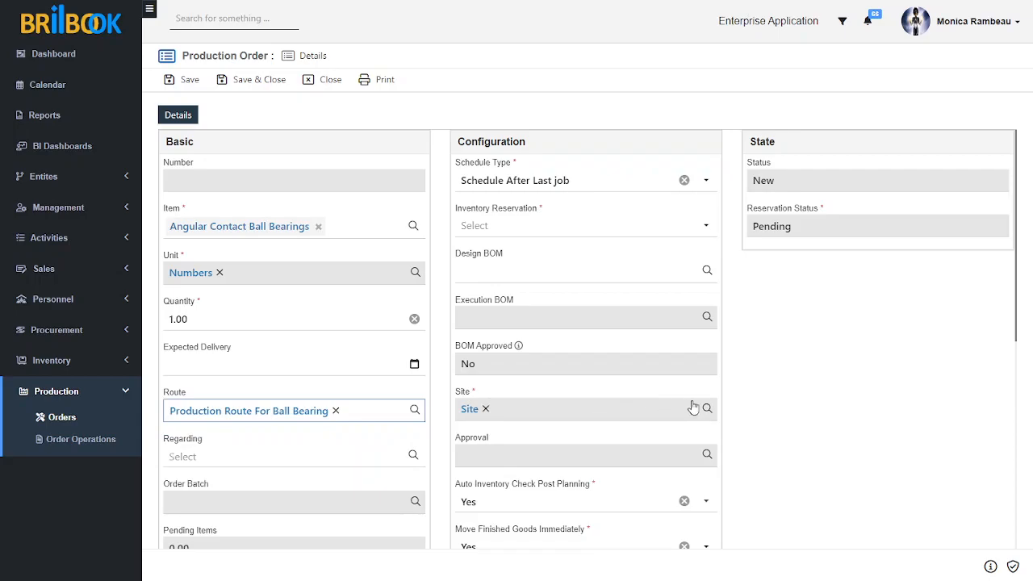
{"action": "left_click", "coordinate": [512, 226]}
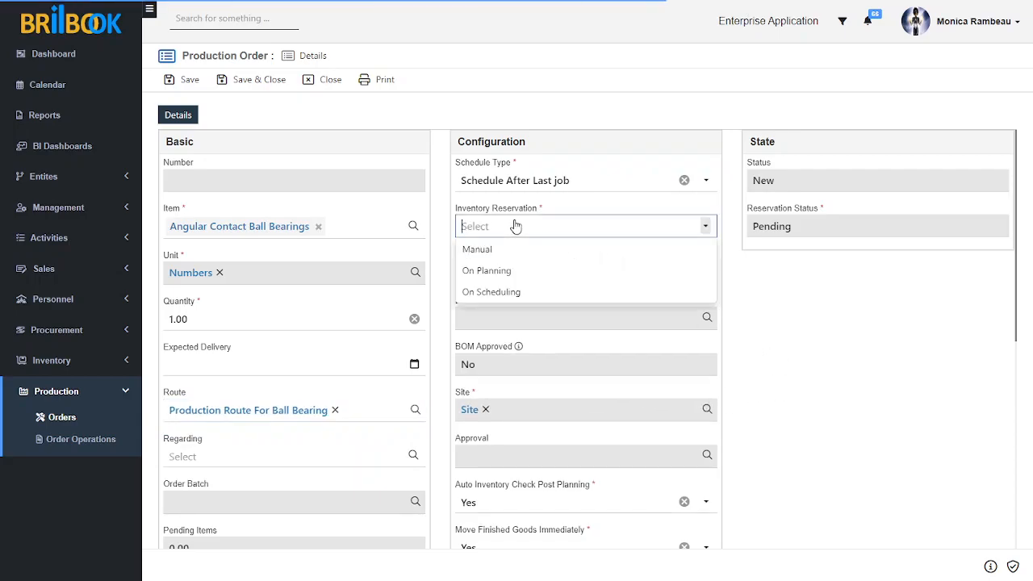
{"action": "left_click", "coordinate": [503, 292]}
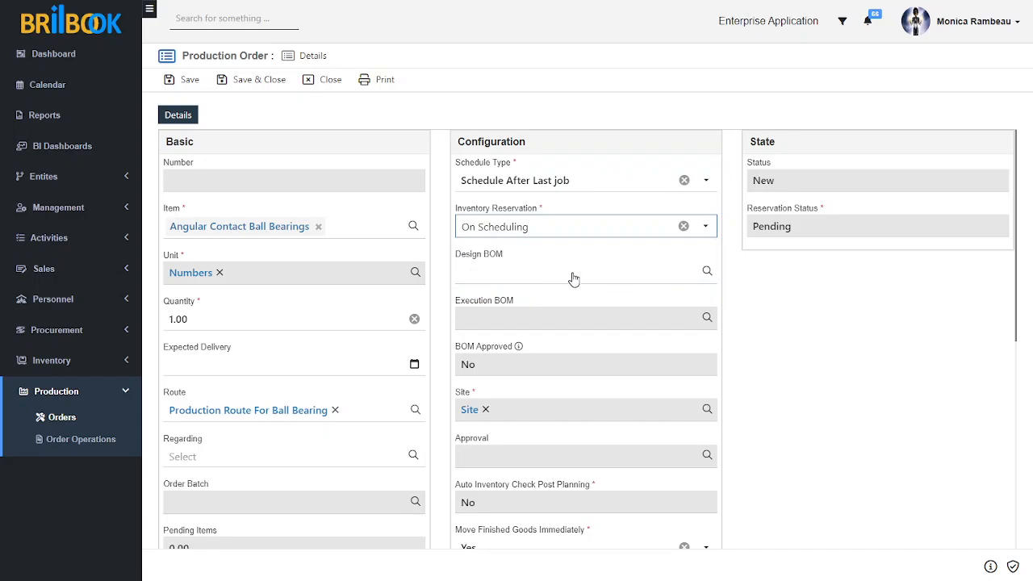
Set the design BOM to Ball Bearing _BOM and save the production order.
{"action": "left_click", "coordinate": [525, 272]}
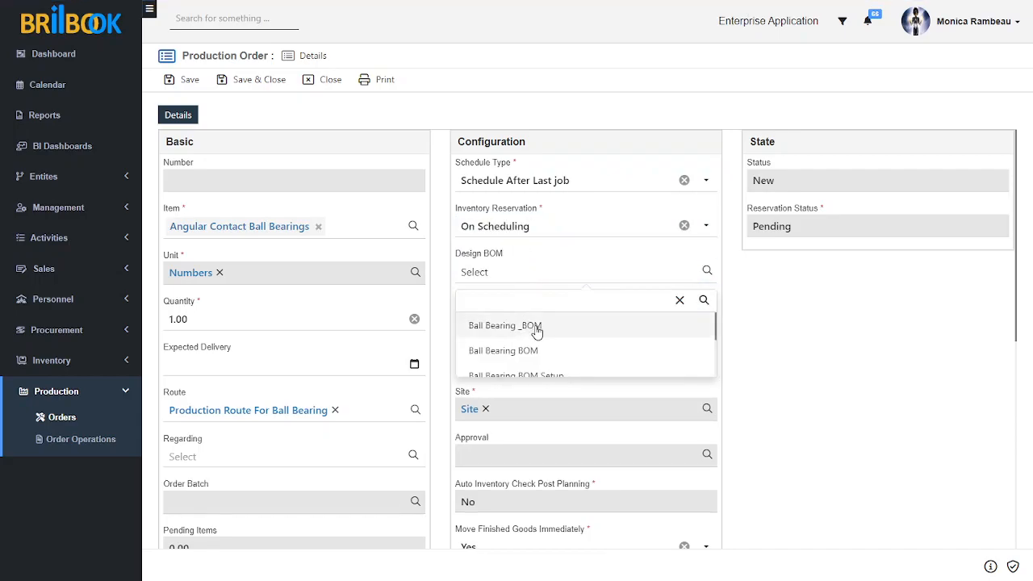
{"action": "left_click", "coordinate": [535, 330]}
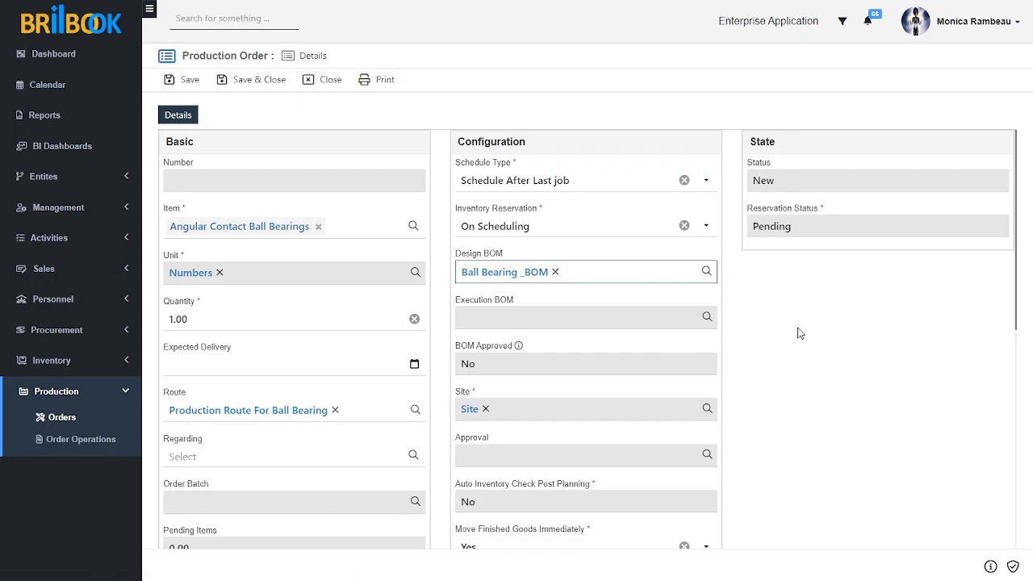
{"action": "scroll", "coordinate": [795, 337], "scroll_direction": "down", "scroll_amount": 2}
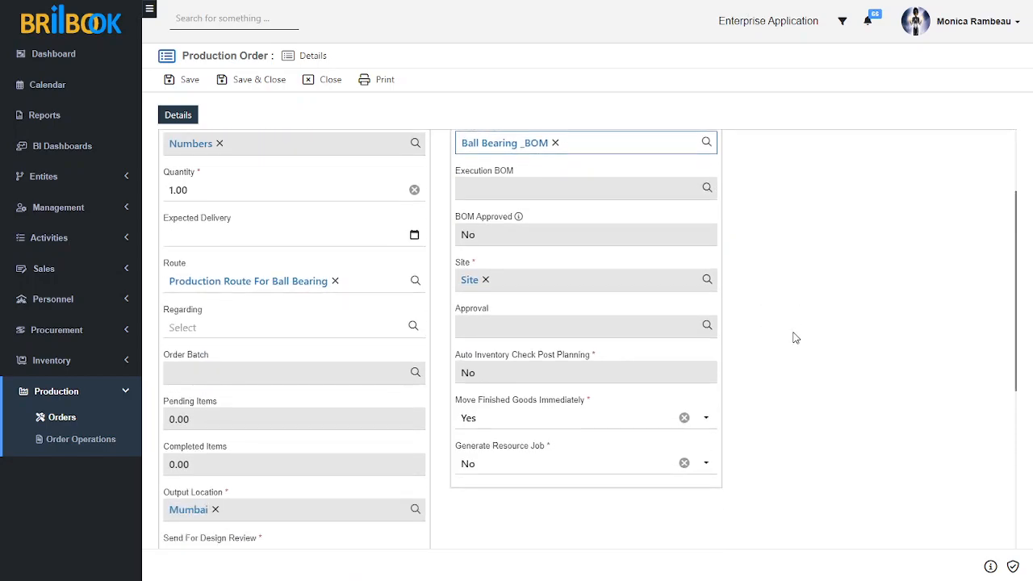
{"action": "scroll", "coordinate": [795, 337], "scroll_direction": "down", "scroll_amount": 1}
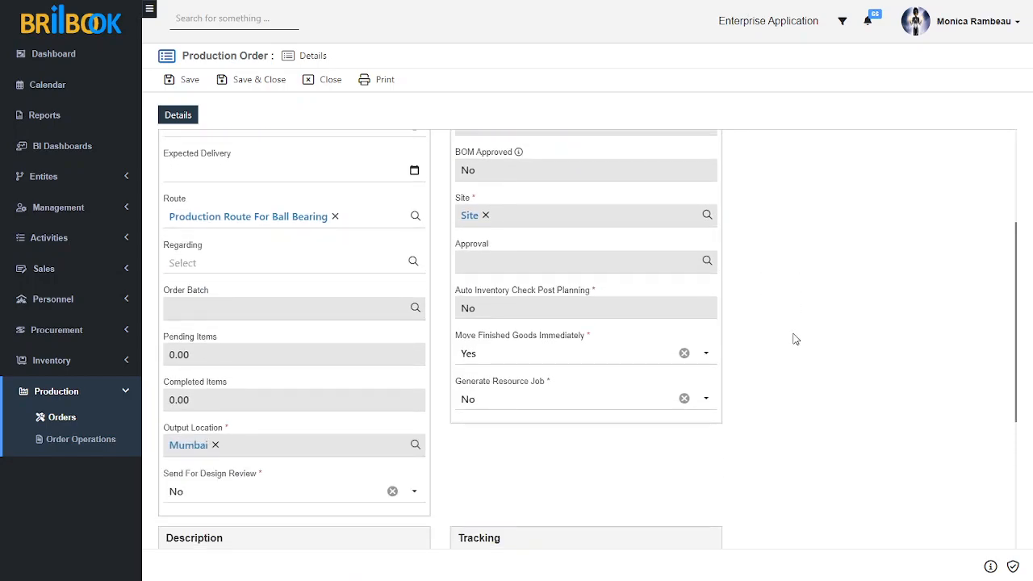
{"action": "scroll", "coordinate": [794, 339], "scroll_direction": "up", "scroll_amount": 3}
{"action": "left_click", "coordinate": [185, 79]}
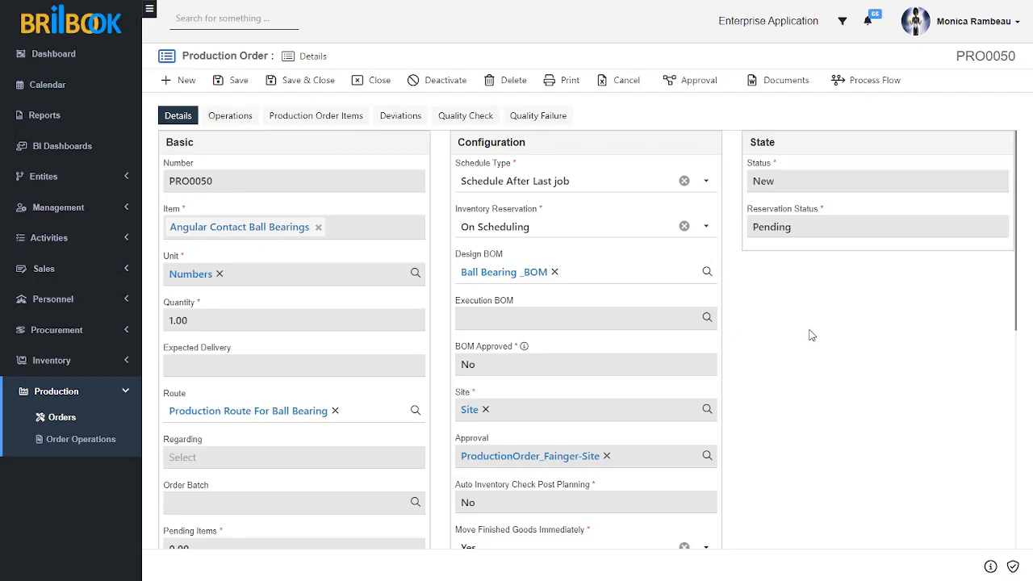
Review the saved production order's details and submit it for approval.
{"action": "scroll", "coordinate": [806, 333], "scroll_direction": "down", "scroll_amount": 3}
{"action": "scroll", "coordinate": [808, 334], "scroll_direction": "up", "scroll_amount": 3}
{"action": "left_click", "coordinate": [691, 82]}
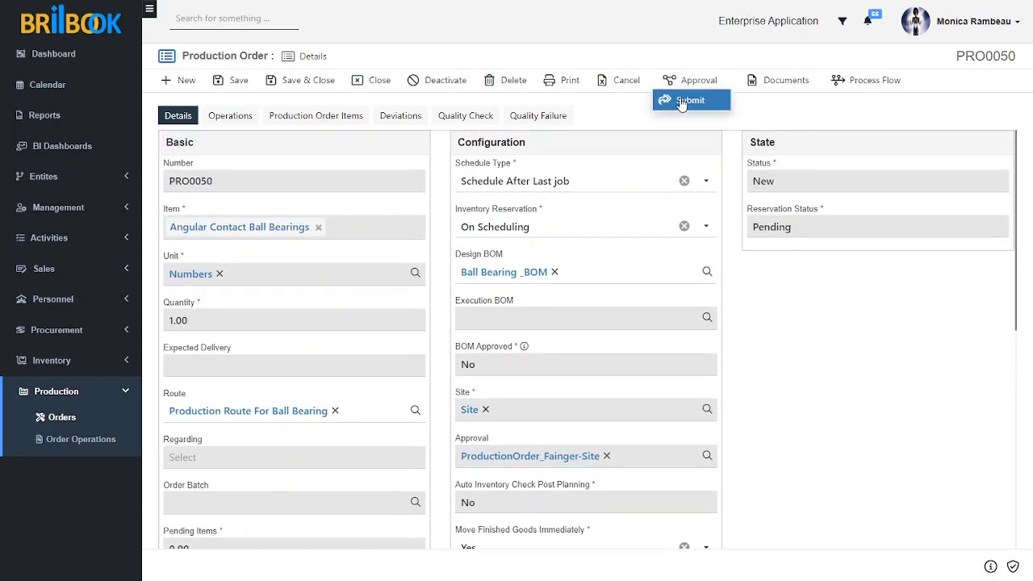
{"action": "left_click", "coordinate": [682, 101]}
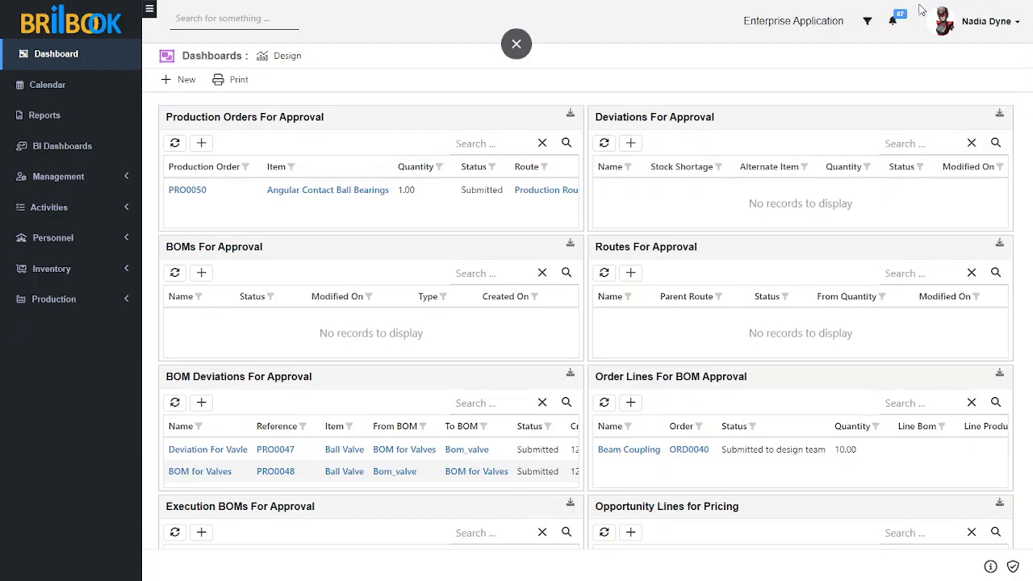
In the approver's account, open the new production order from its approval notification and approve it.
{"action": "left_click", "coordinate": [893, 21]}
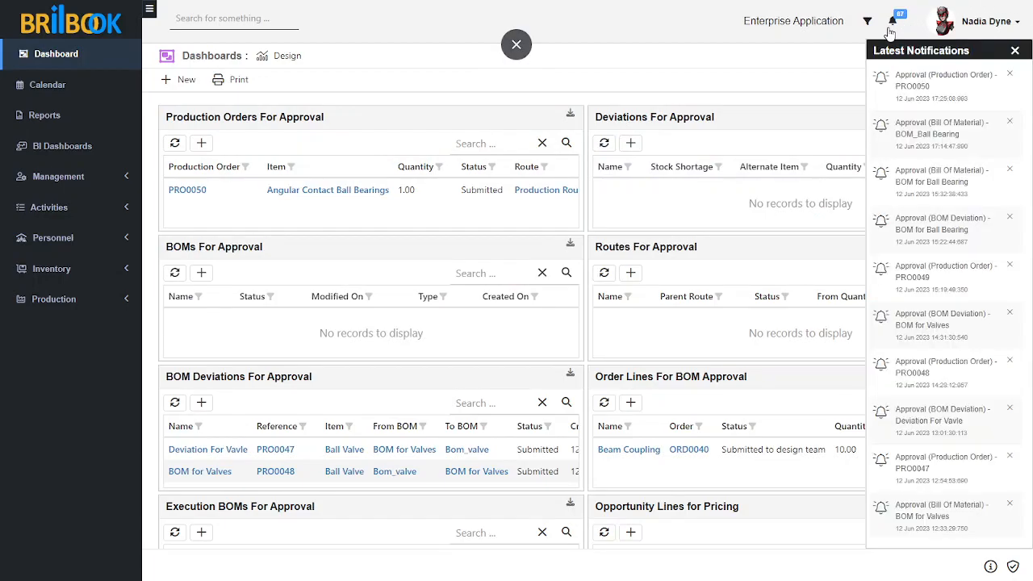
{"action": "left_click", "coordinate": [912, 87]}
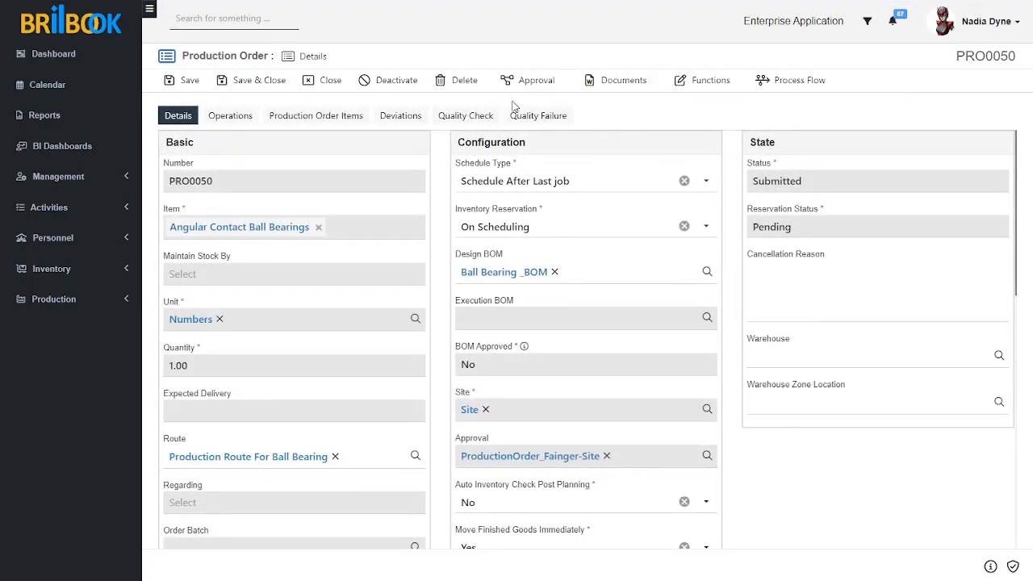
{"action": "left_click", "coordinate": [525, 86]}
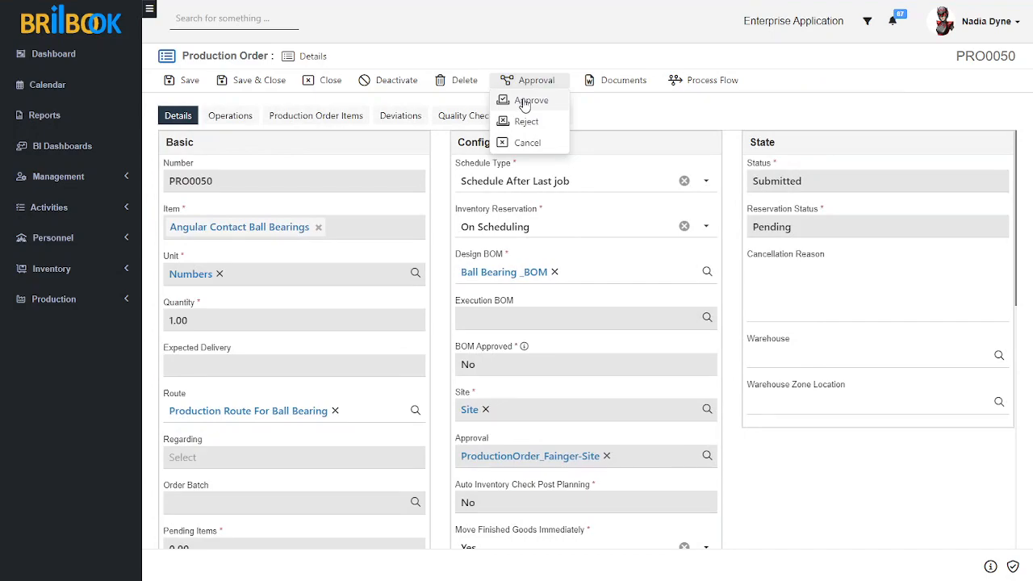
{"action": "left_click", "coordinate": [525, 101]}
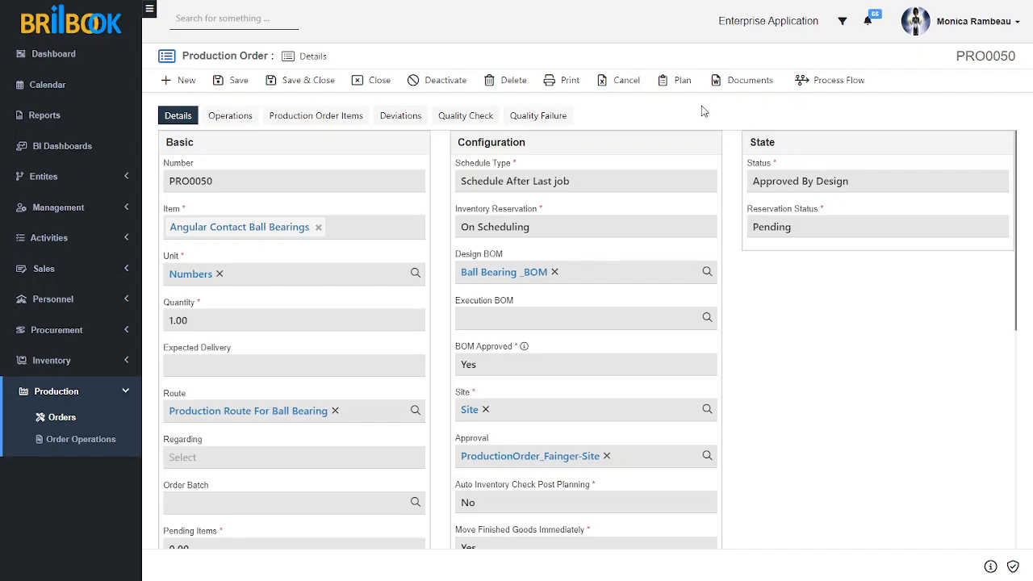
Back in the order owner's account, plan the approved production order and schedule it.
{"action": "left_click", "coordinate": [677, 81]}
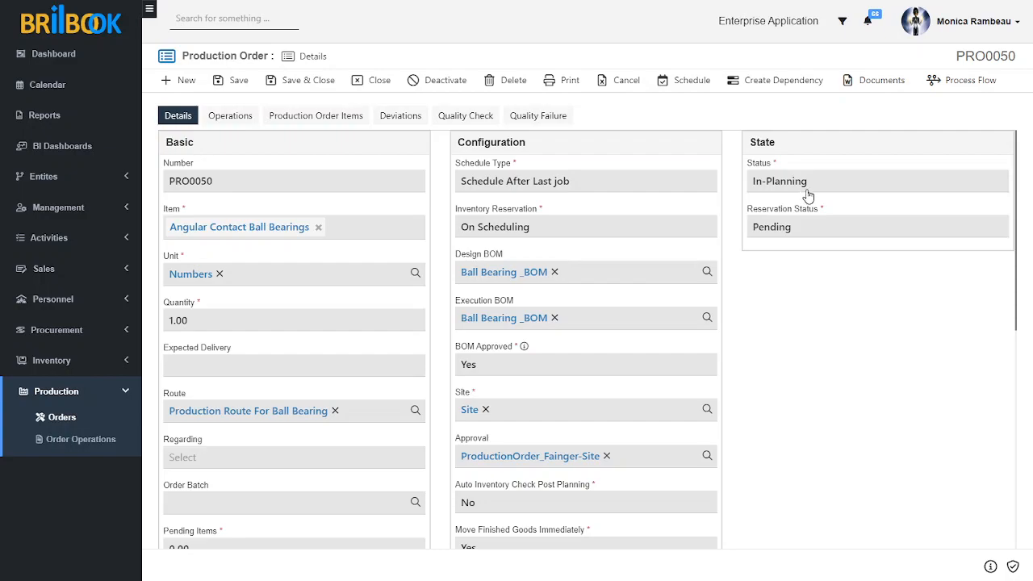
{"action": "left_click", "coordinate": [687, 81]}
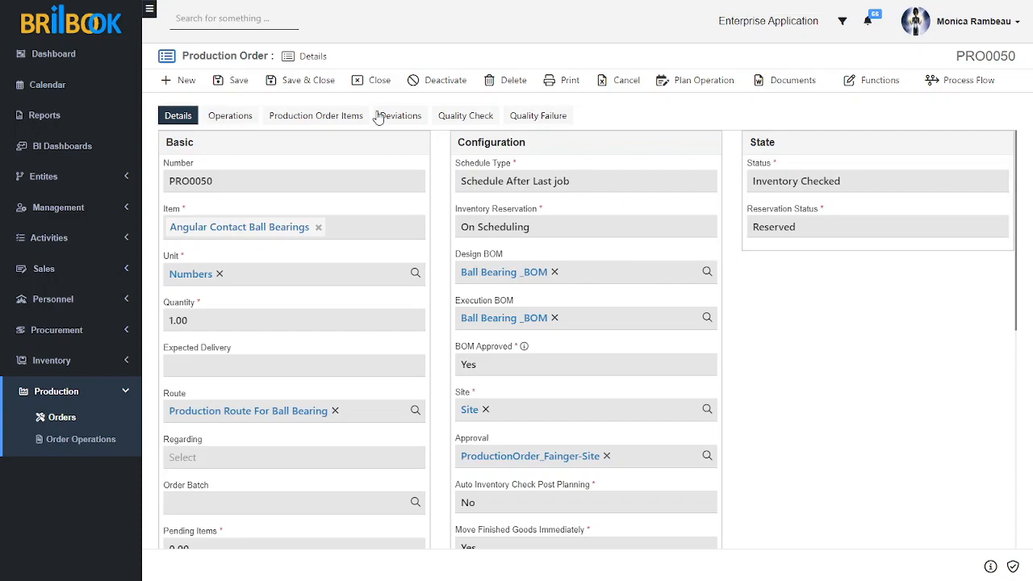
Add a BOM deviation to the production order and name it "Ball Bearing Deviation".
{"action": "left_click", "coordinate": [407, 117]}
{"action": "left_click", "coordinate": [332, 169]}
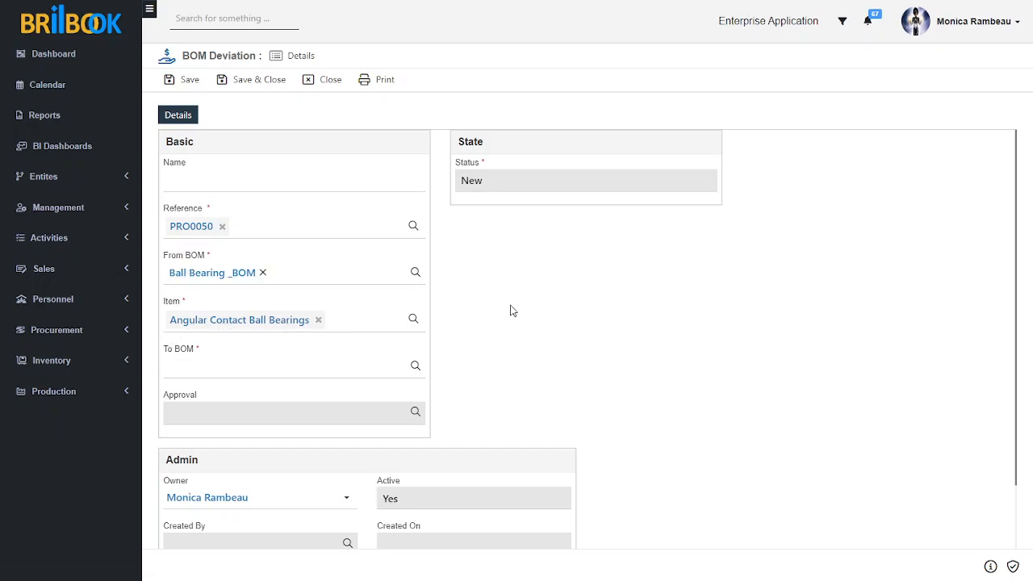
{"action": "left_click", "coordinate": [220, 187]}
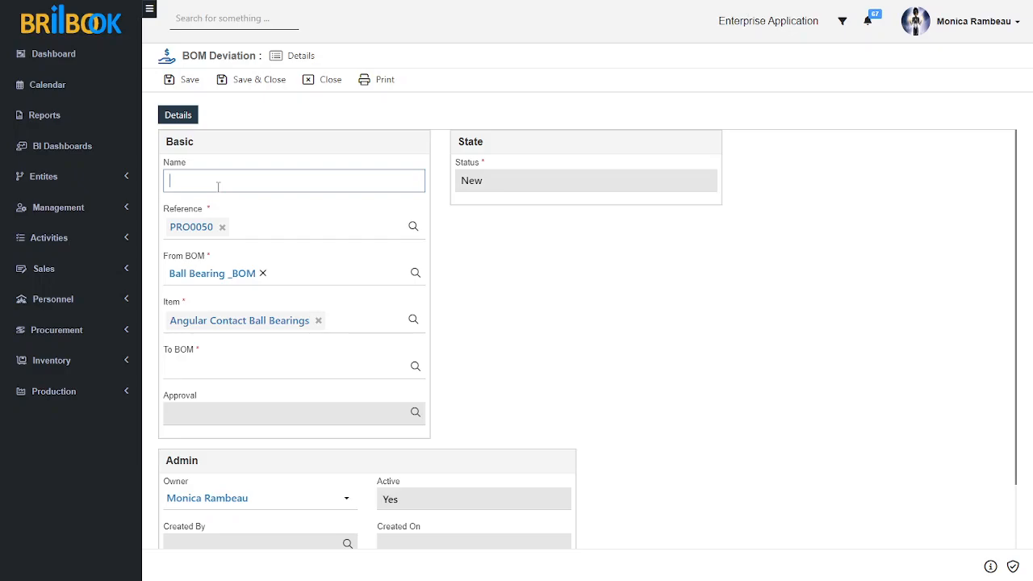
{"action": "type", "text": "Ball "}
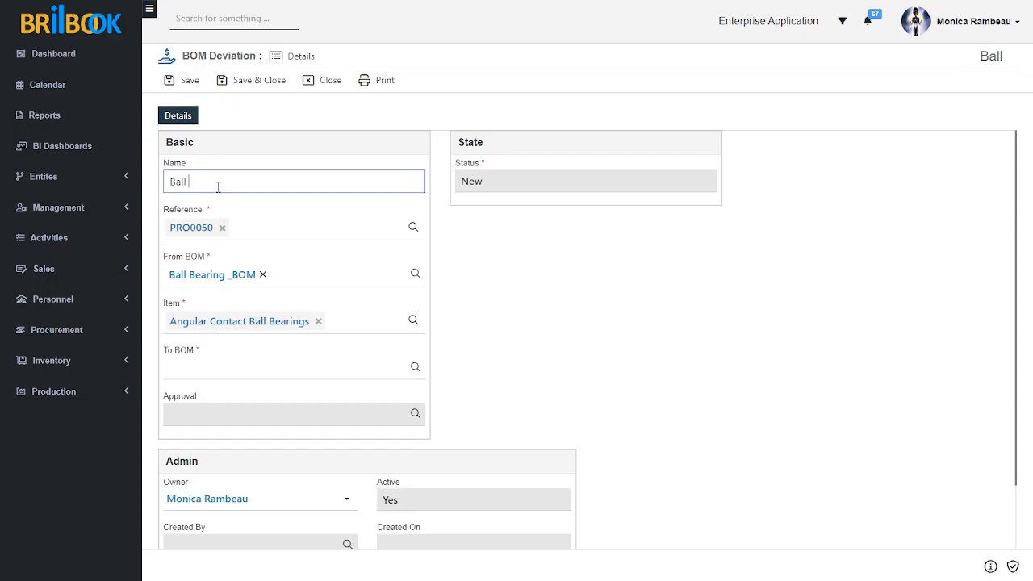
{"action": "type", "text": "Bearing Devi"}
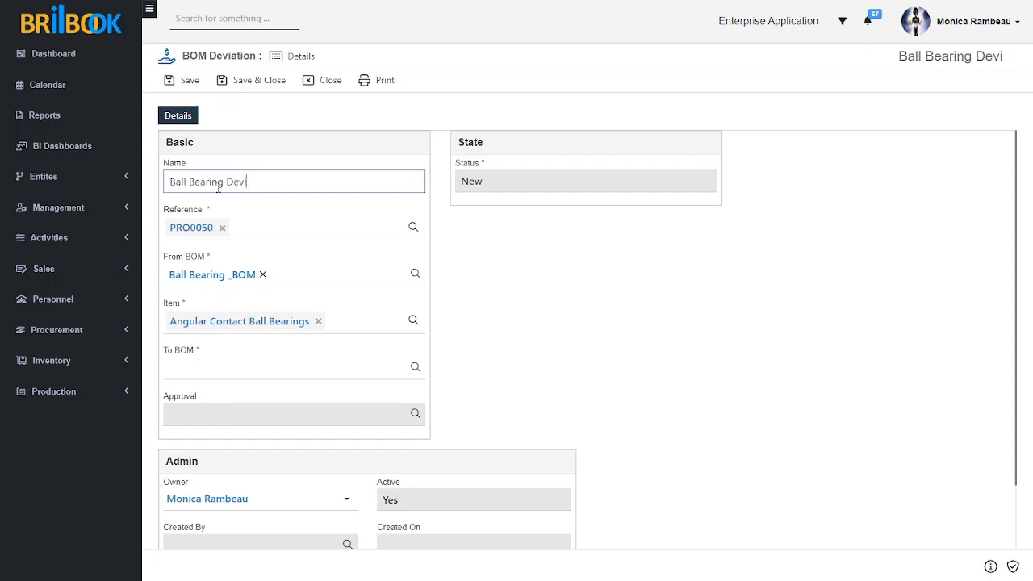
{"action": "type", "text": "ation"}
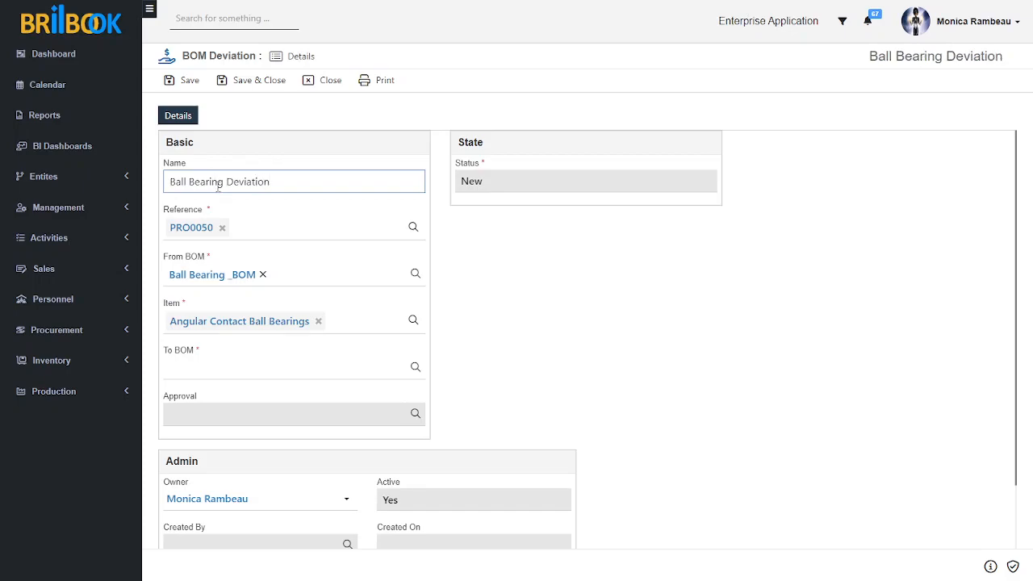
Set the deviation's To BOM to BOM for Ball Bearing.
{"action": "left_click", "coordinate": [244, 375]}
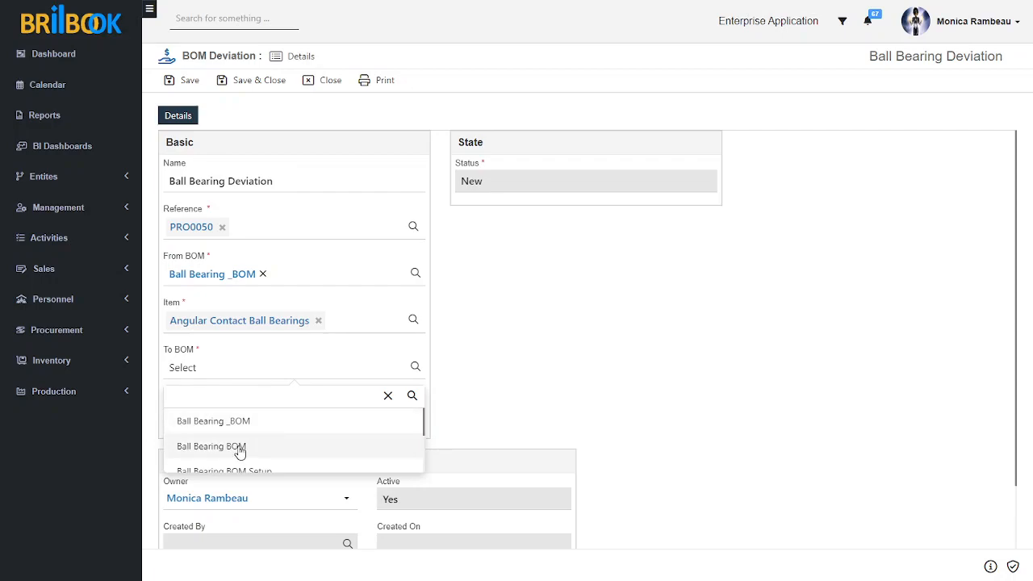
{"action": "scroll", "coordinate": [255, 449], "scroll_direction": "down", "scroll_amount": 2}
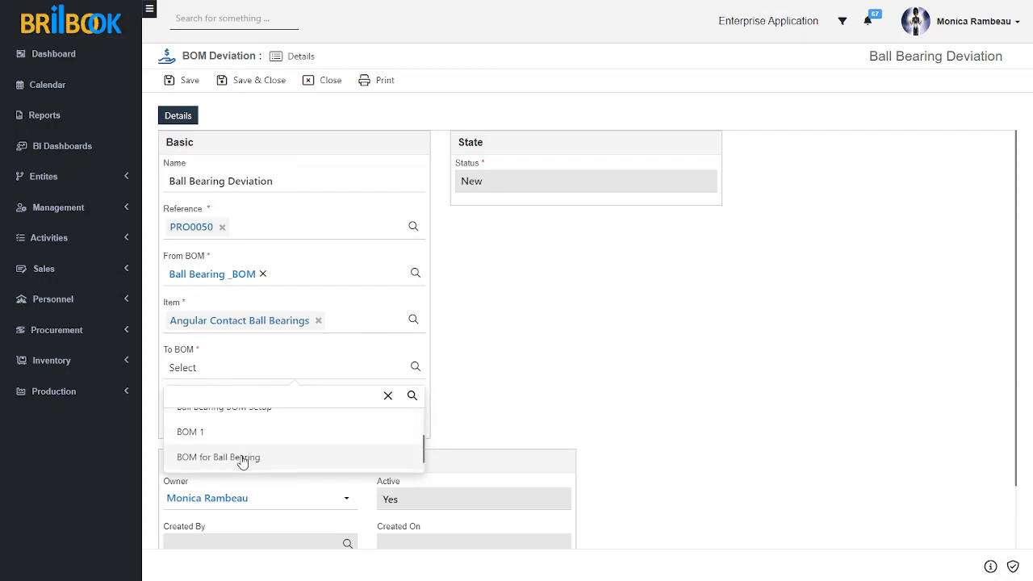
{"action": "left_click", "coordinate": [242, 458]}
{"action": "left_click", "coordinate": [540, 360]}
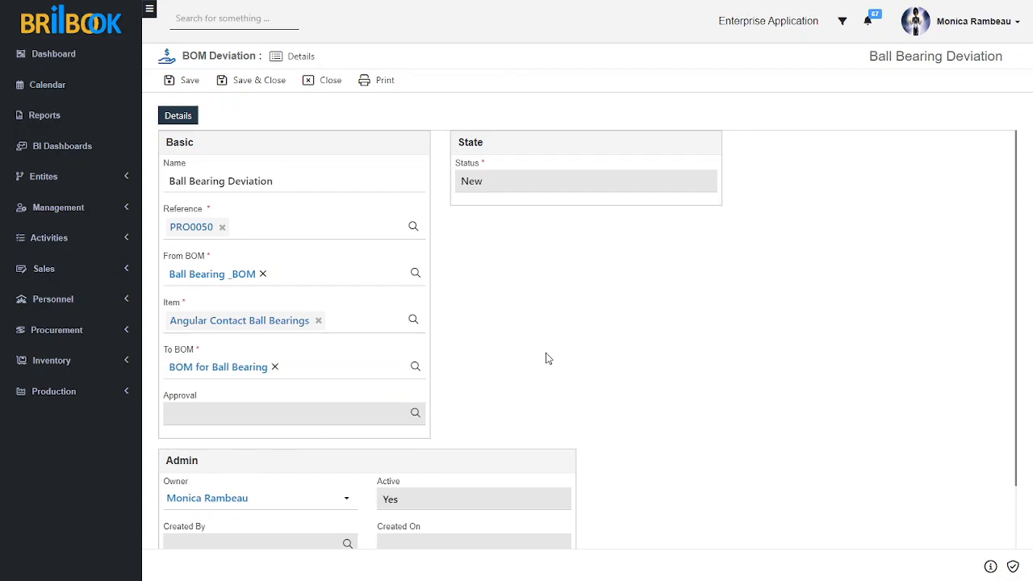
Save the BOM deviation and submit it for approval.
{"action": "left_click", "coordinate": [186, 82]}
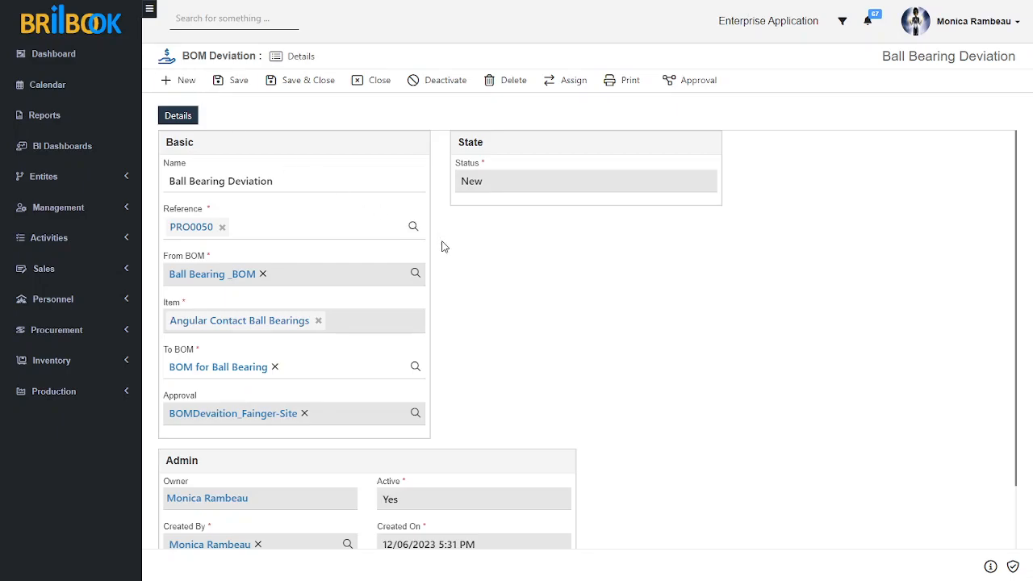
{"action": "left_click", "coordinate": [688, 89]}
{"action": "left_click", "coordinate": [688, 99]}
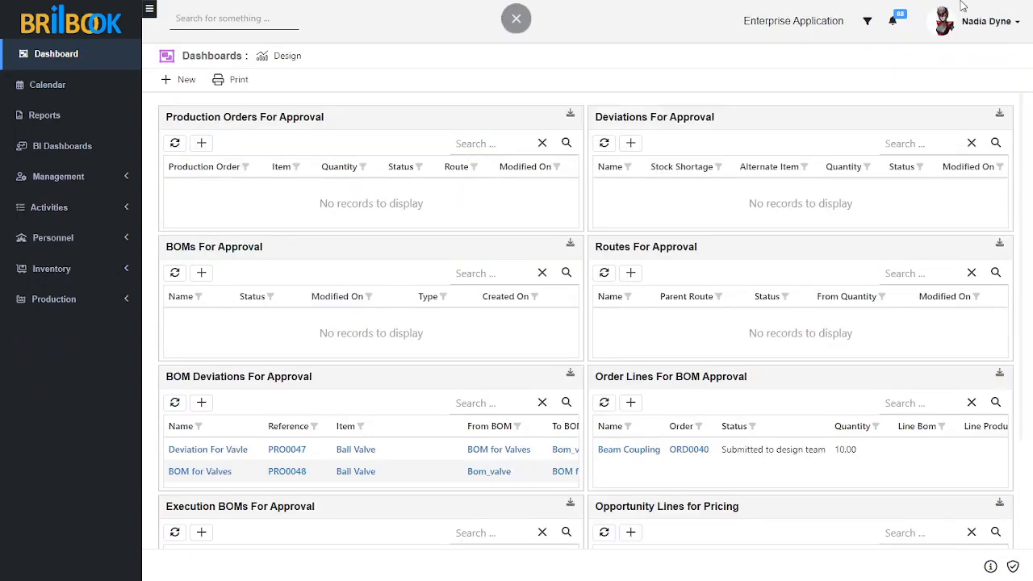
In the approver's account, open the Ball Bearing Deviation from its approval notification and approve it.
{"action": "left_click", "coordinate": [894, 24]}
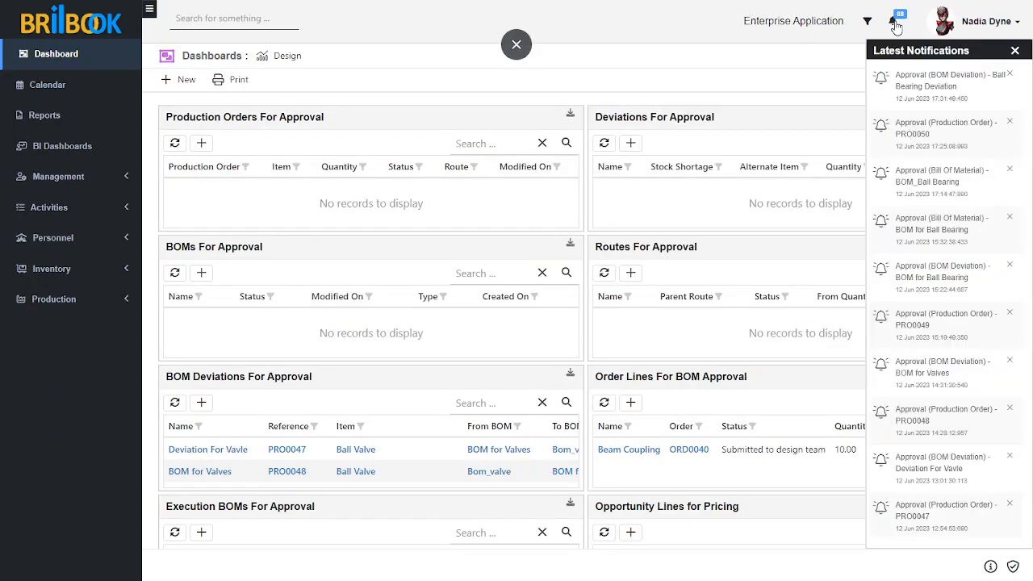
{"action": "left_click", "coordinate": [923, 91]}
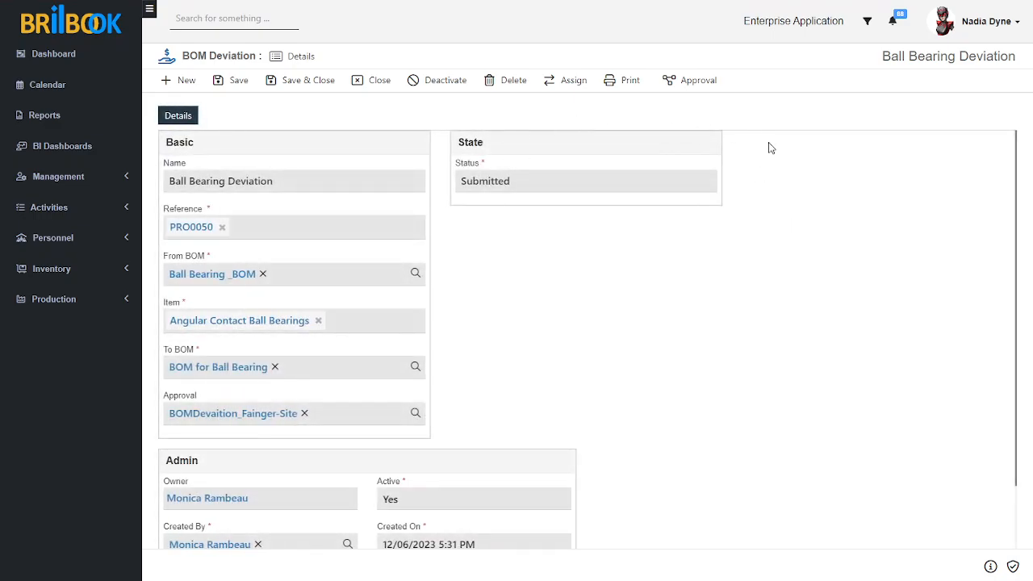
{"action": "left_click", "coordinate": [696, 84]}
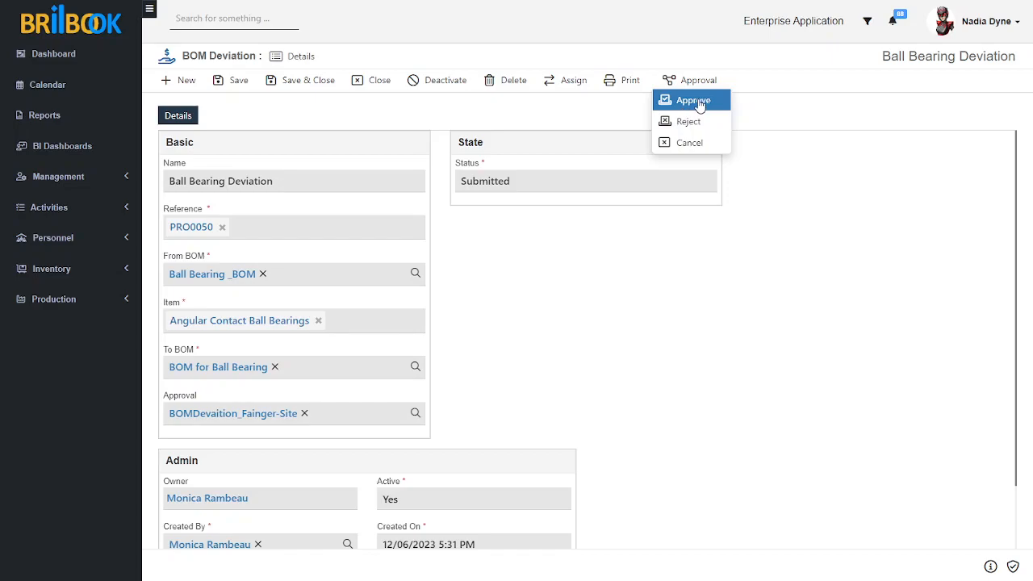
{"action": "left_click", "coordinate": [699, 104]}
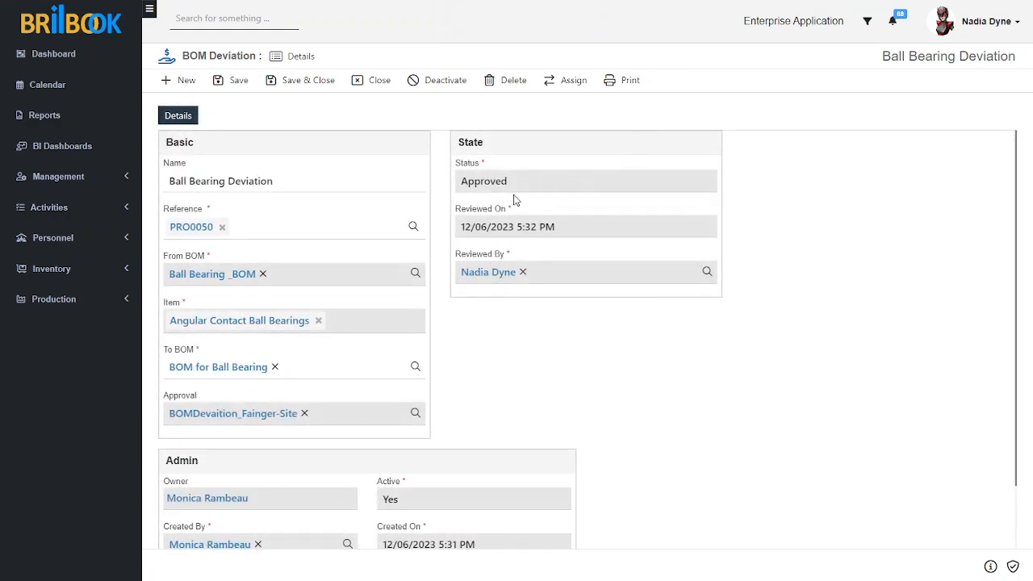
Open the deviation's From BOM, Ball Bearing _BOM, and review all its bill of material lines, including inactive ones.
{"action": "left_click", "coordinate": [198, 276]}
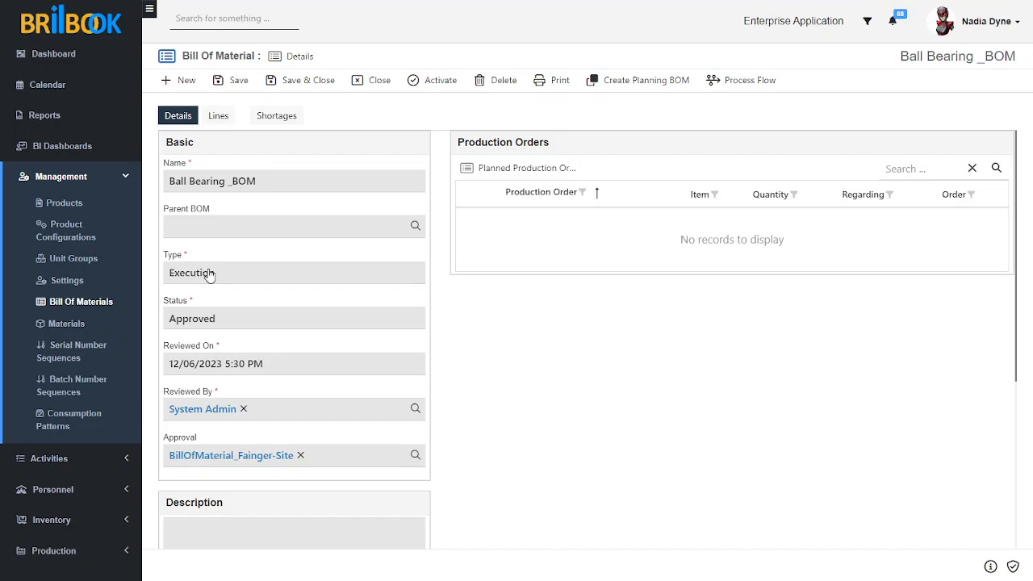
{"action": "left_click", "coordinate": [219, 117]}
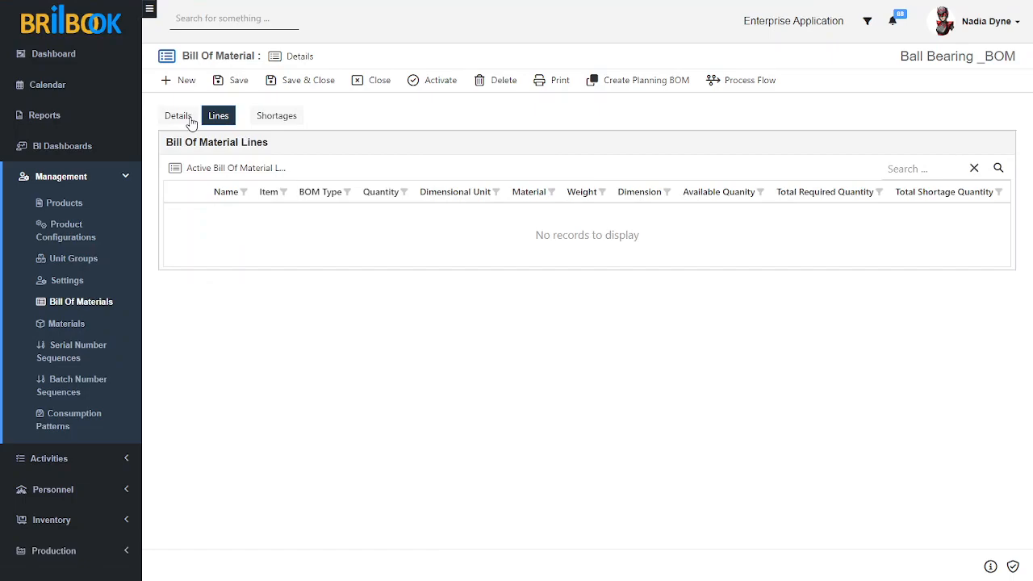
{"action": "left_click", "coordinate": [227, 168]}
{"action": "left_click", "coordinate": [214, 211]}
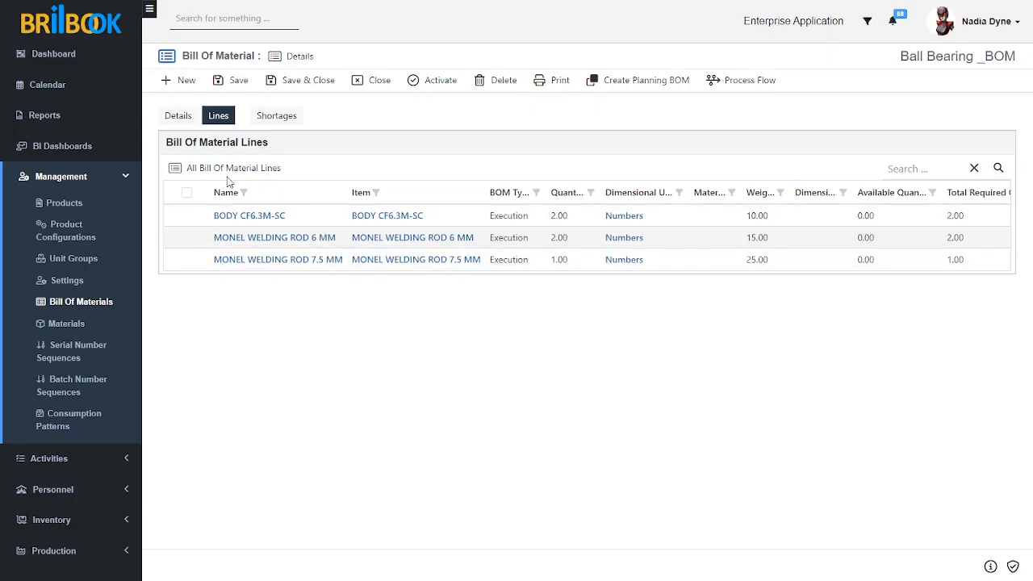
{"action": "left_click", "coordinate": [182, 121]}
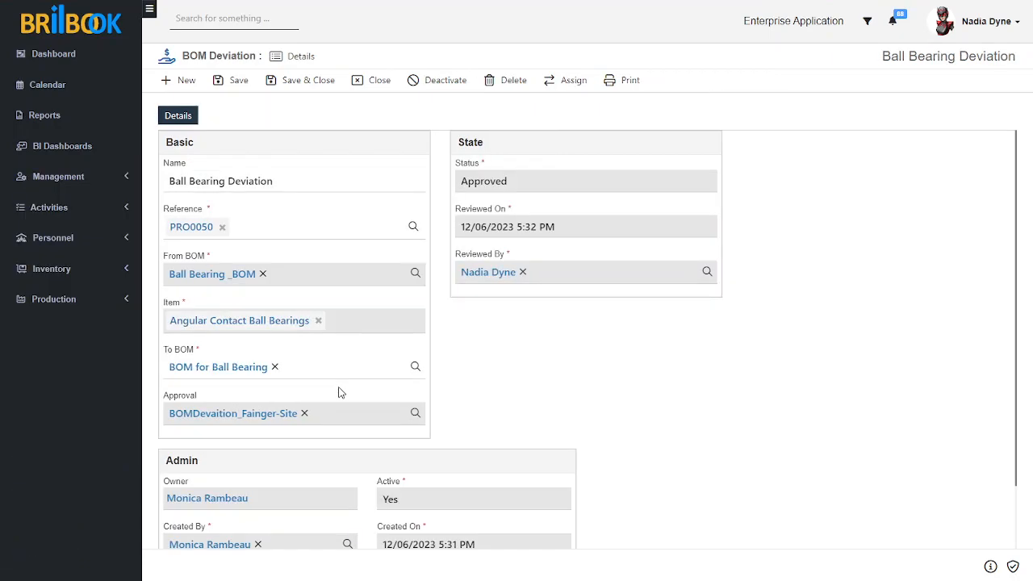
Open the deviation's To BOM, BOM for Ball Bearing, and review its active bill of material lines.
{"action": "left_click", "coordinate": [231, 373]}
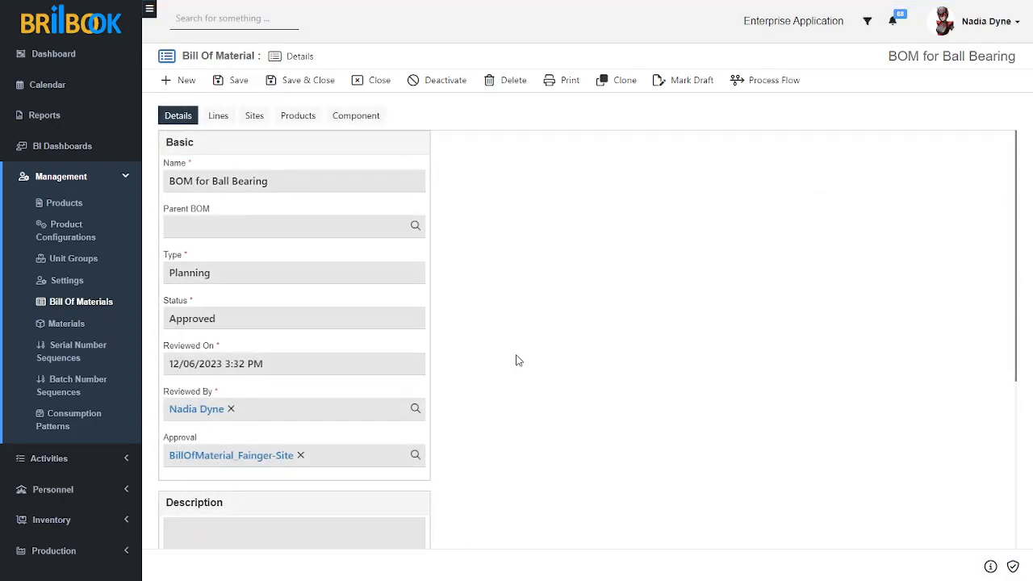
{"action": "left_click", "coordinate": [227, 124]}
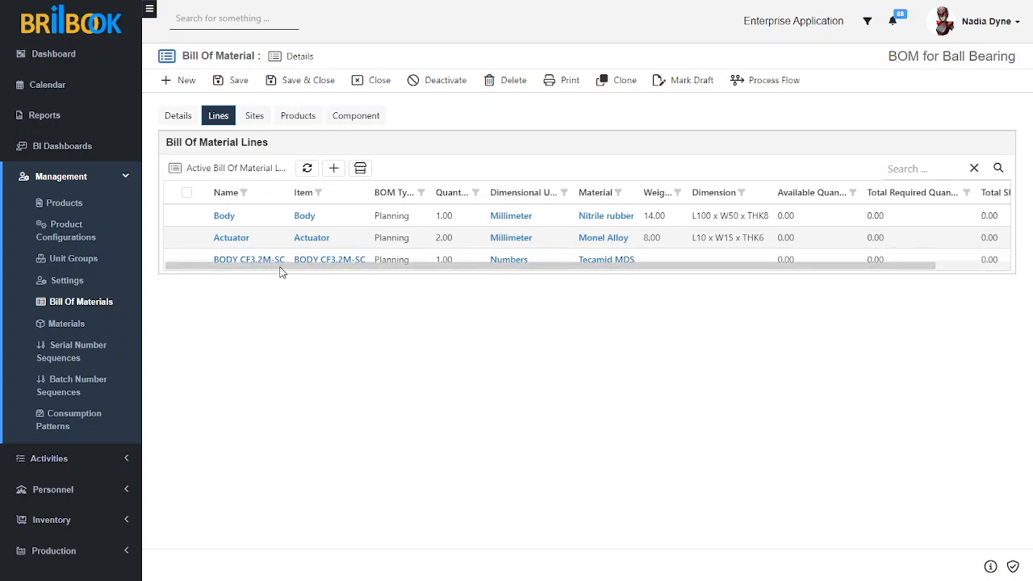
{"action": "left_click", "coordinate": [187, 121]}
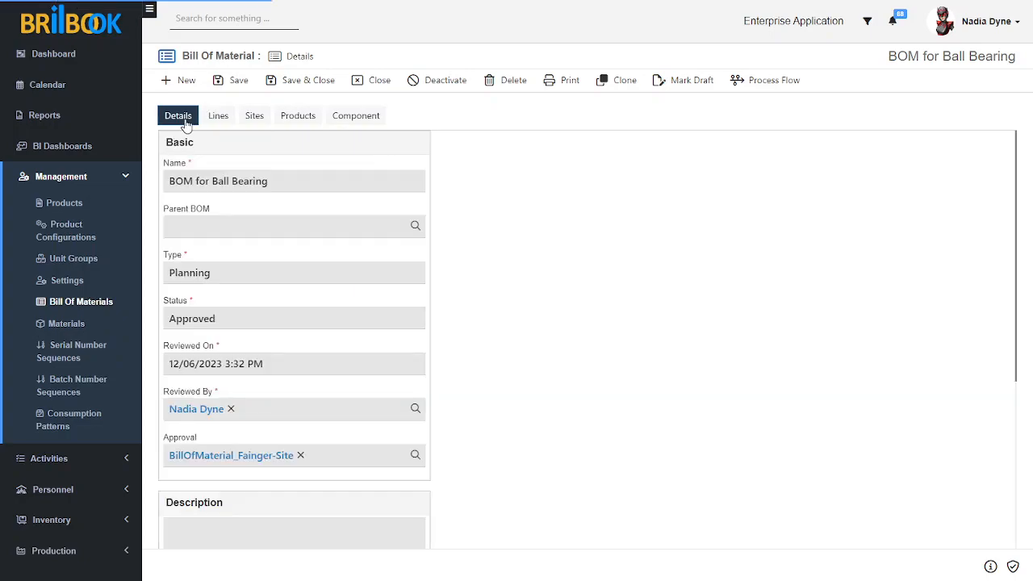